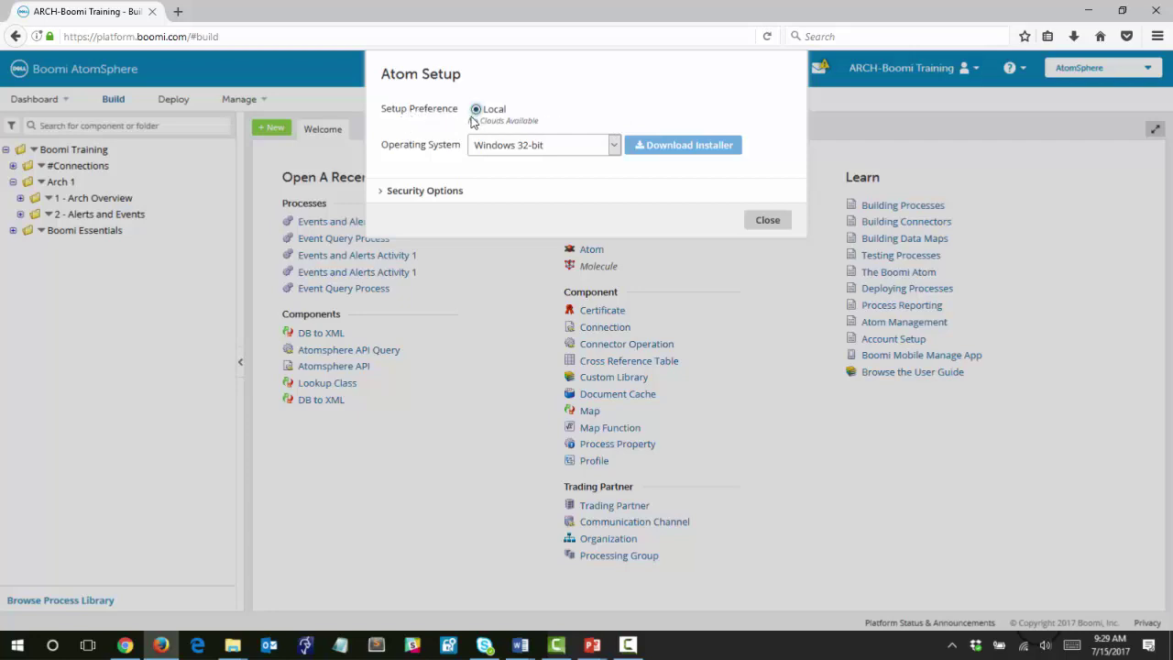
Select Windows 64-bit as the operating system and keep the security token validity at 24 hours.
{"action": "left_click", "coordinate": [615, 146]}
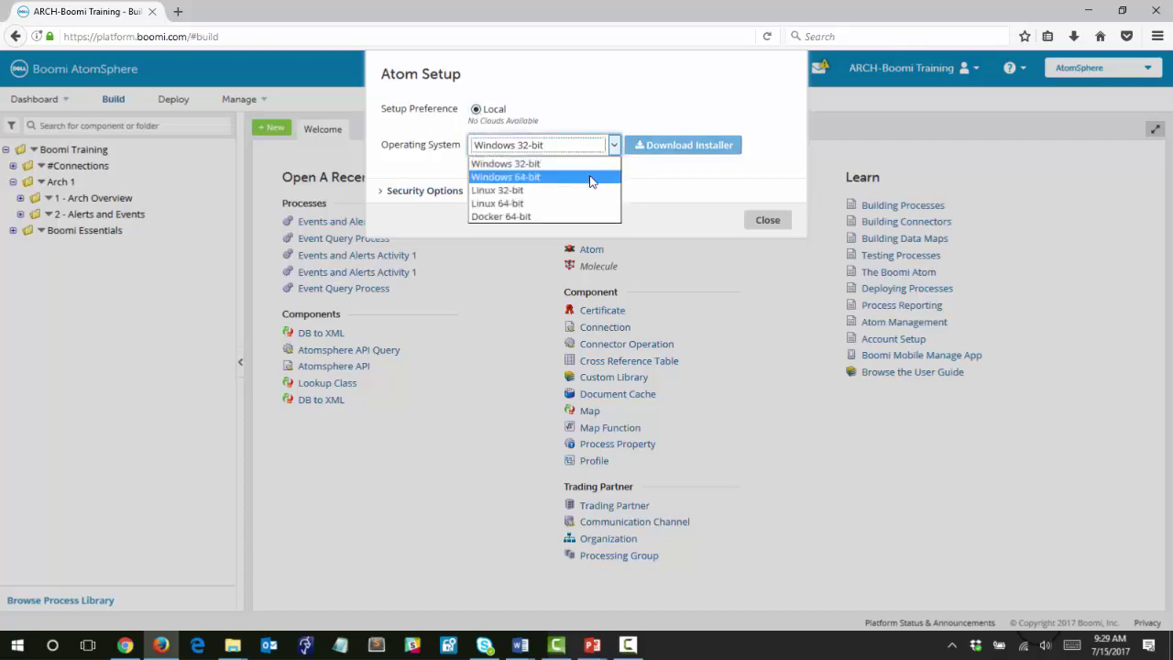
{"action": "left_click", "coordinate": [591, 179]}
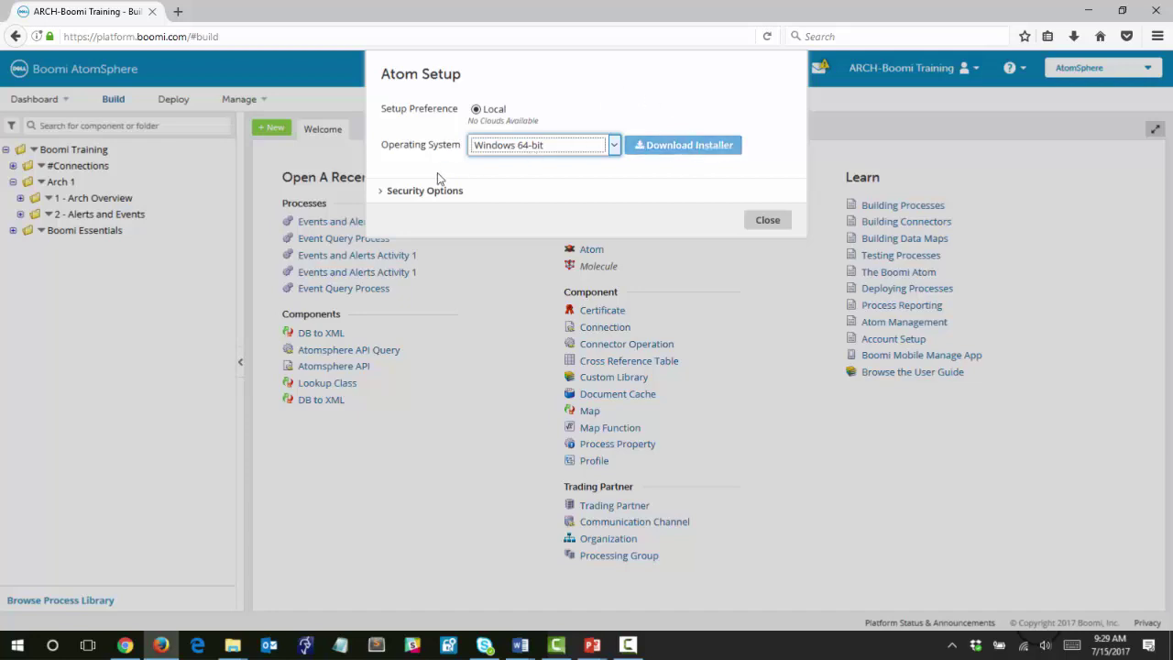
{"action": "left_click", "coordinate": [391, 195]}
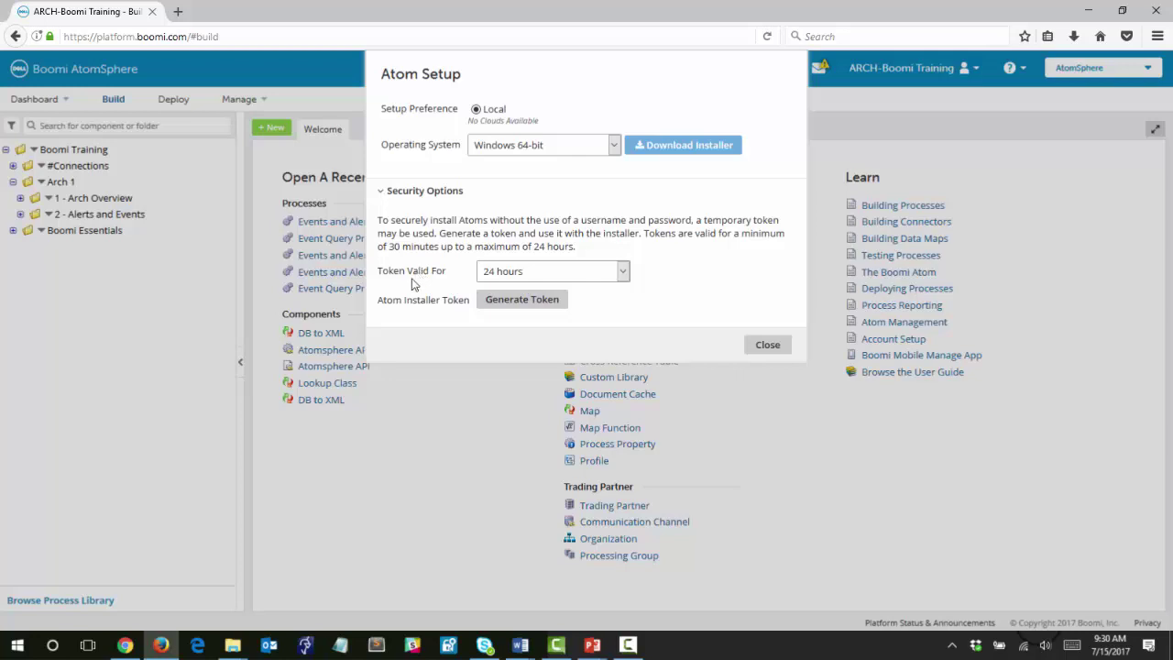
{"action": "left_click", "coordinate": [624, 273]}
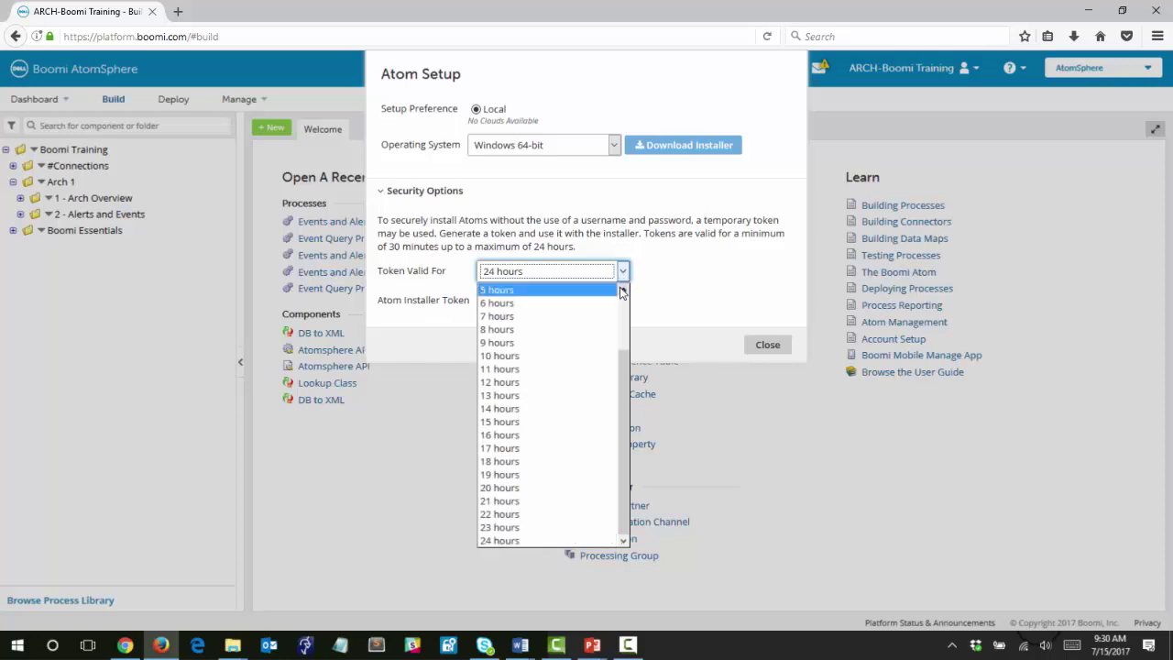
{"action": "left_click", "coordinate": [679, 288]}
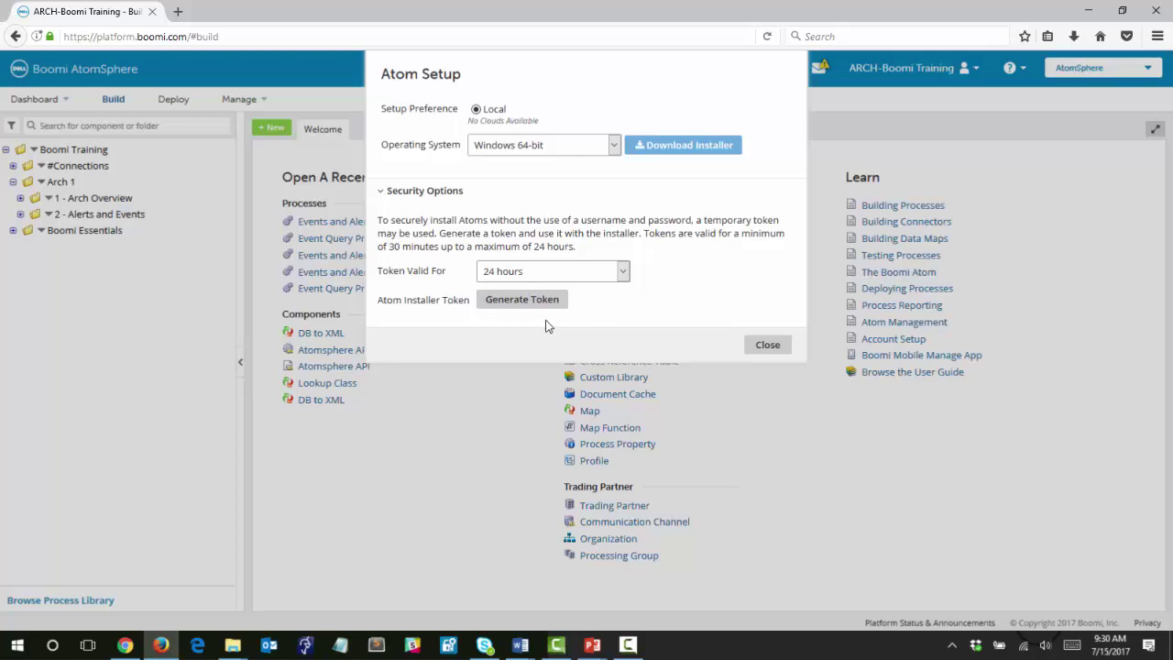
{"action": "left_click", "coordinate": [631, 186]}
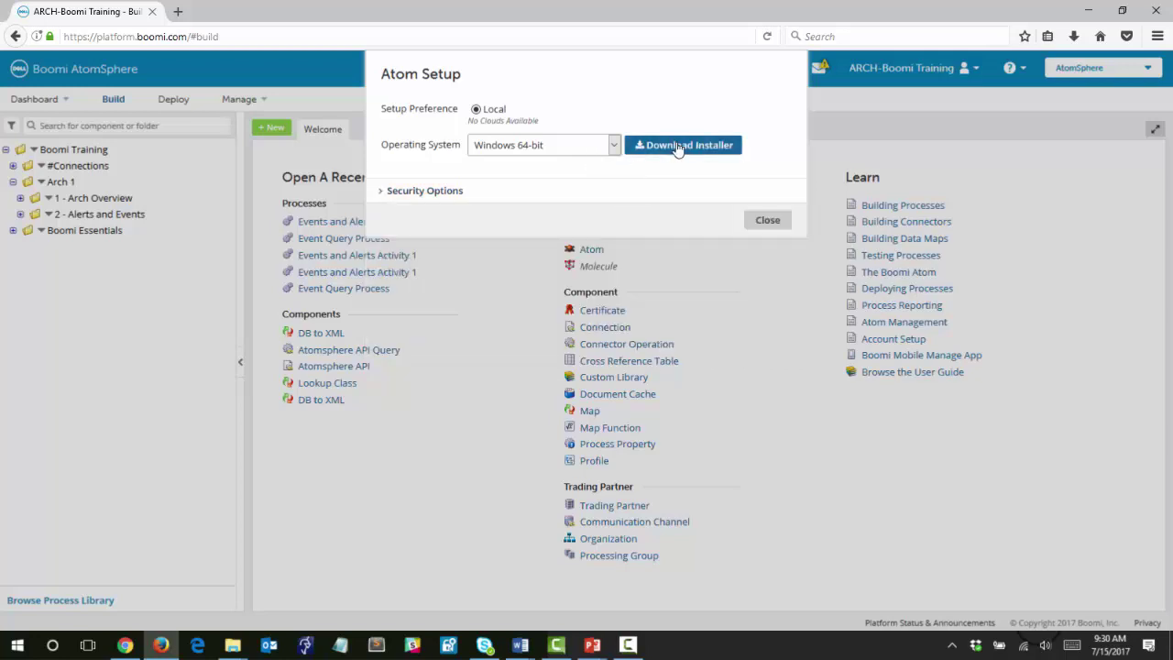
Download the Atom installer, save atom_install64(2).exe, and confirm the download finished.
{"action": "left_click", "coordinate": [678, 147]}
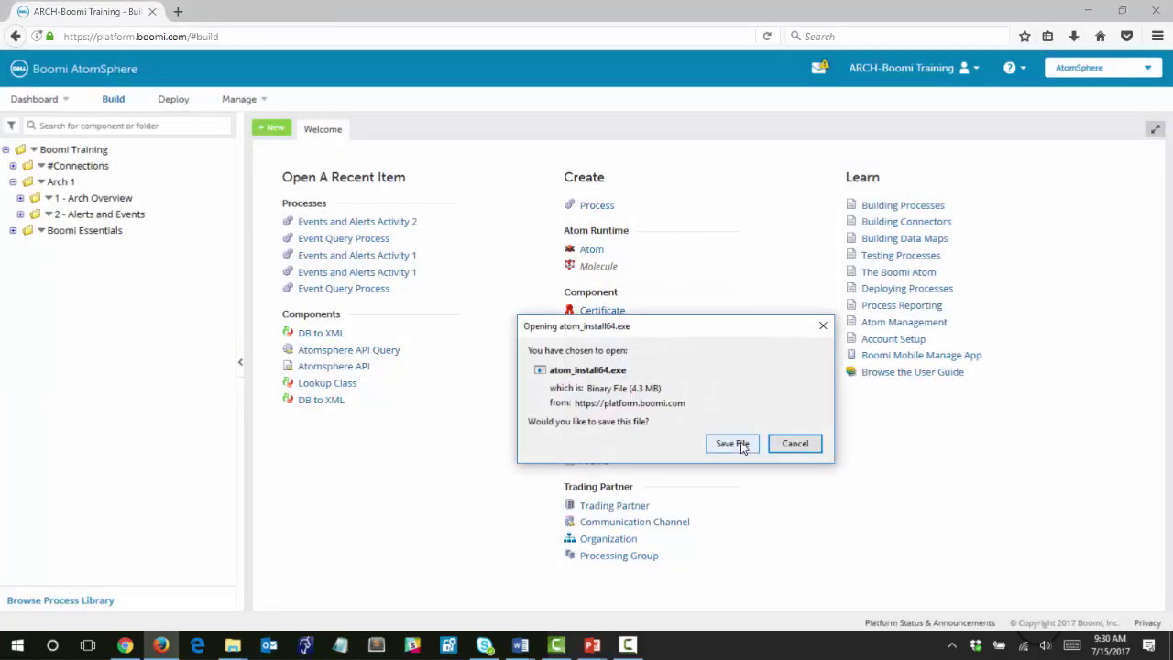
{"action": "left_click", "coordinate": [742, 445]}
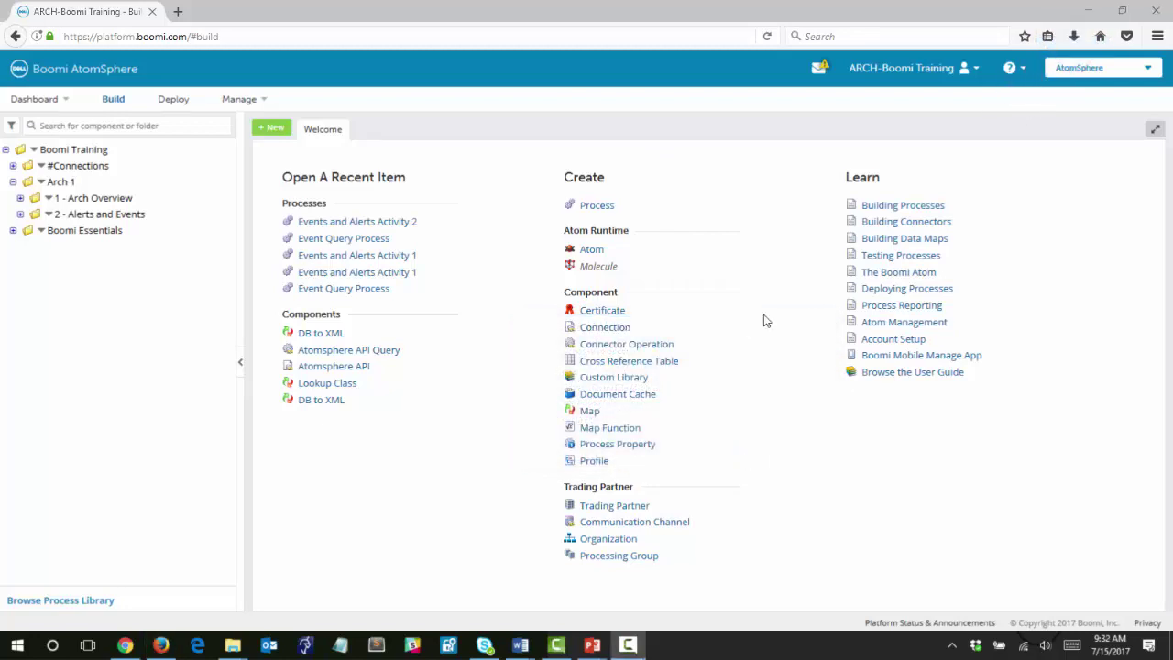
{"action": "left_click", "coordinate": [1074, 37]}
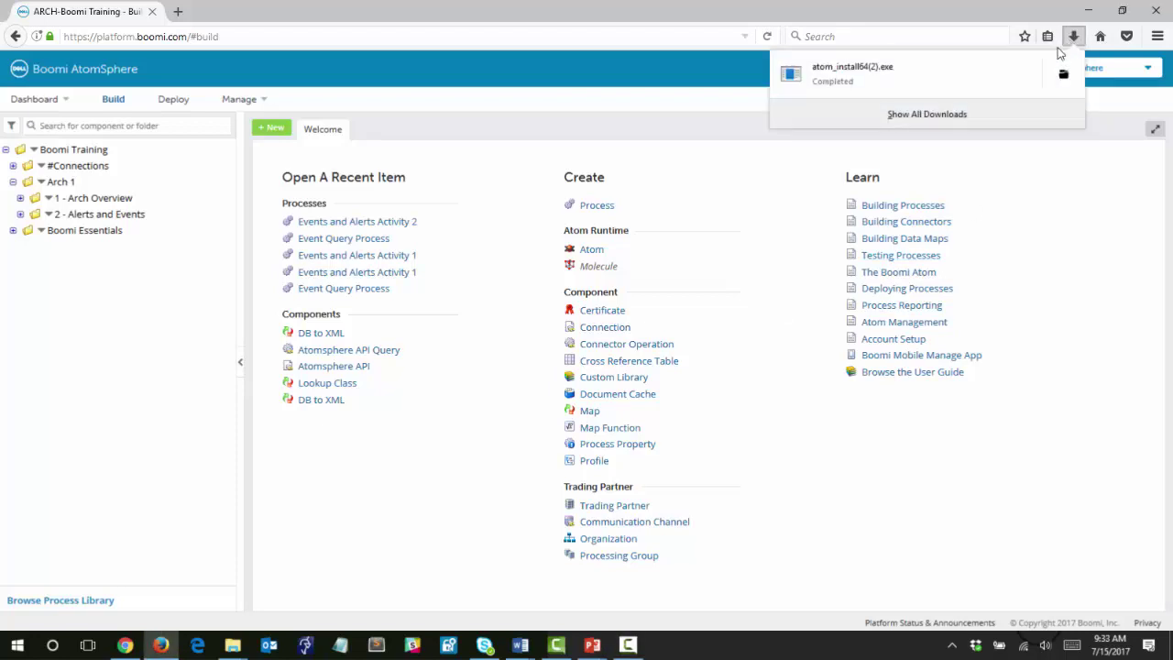
Run atom_install64(2).exe from its folder as administrator, approving the User Account Control prompt.
{"action": "left_click", "coordinate": [1064, 77]}
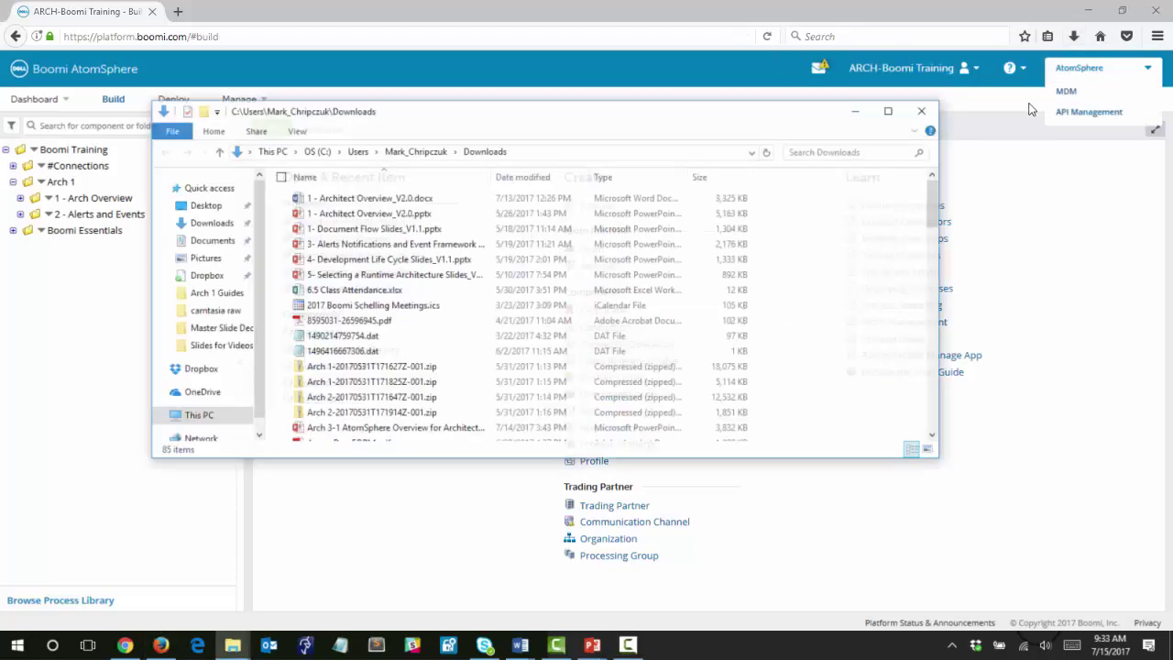
{"action": "scroll", "coordinate": [385, 362], "scroll_direction": "down", "scroll_amount": 2}
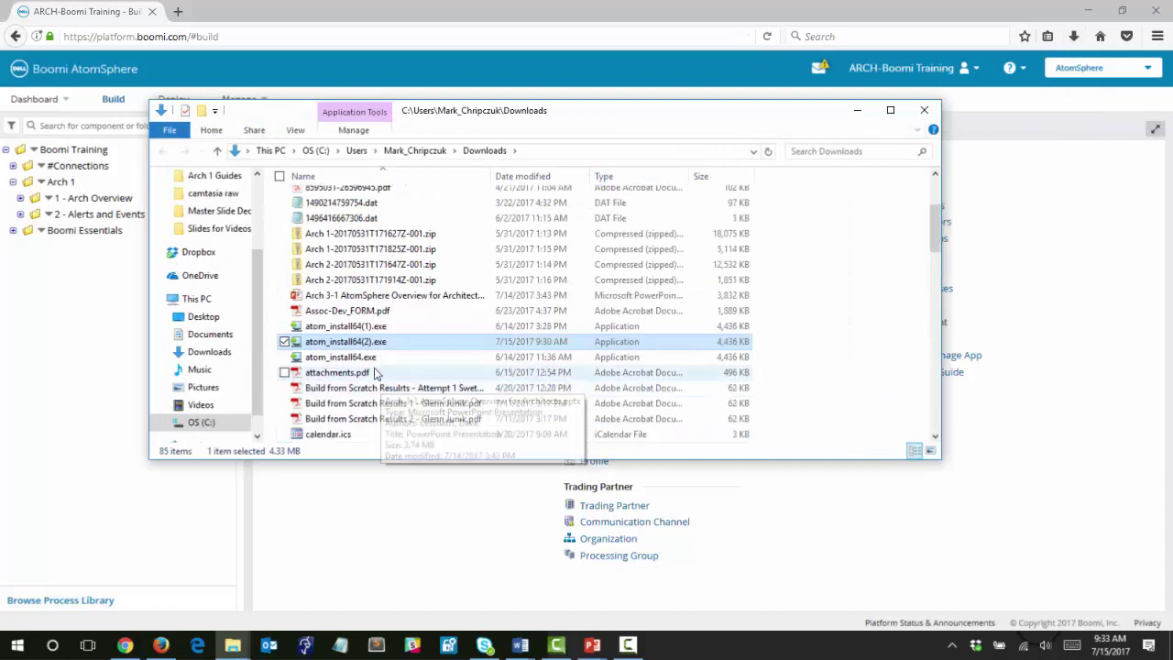
{"action": "right_click", "coordinate": [367, 343]}
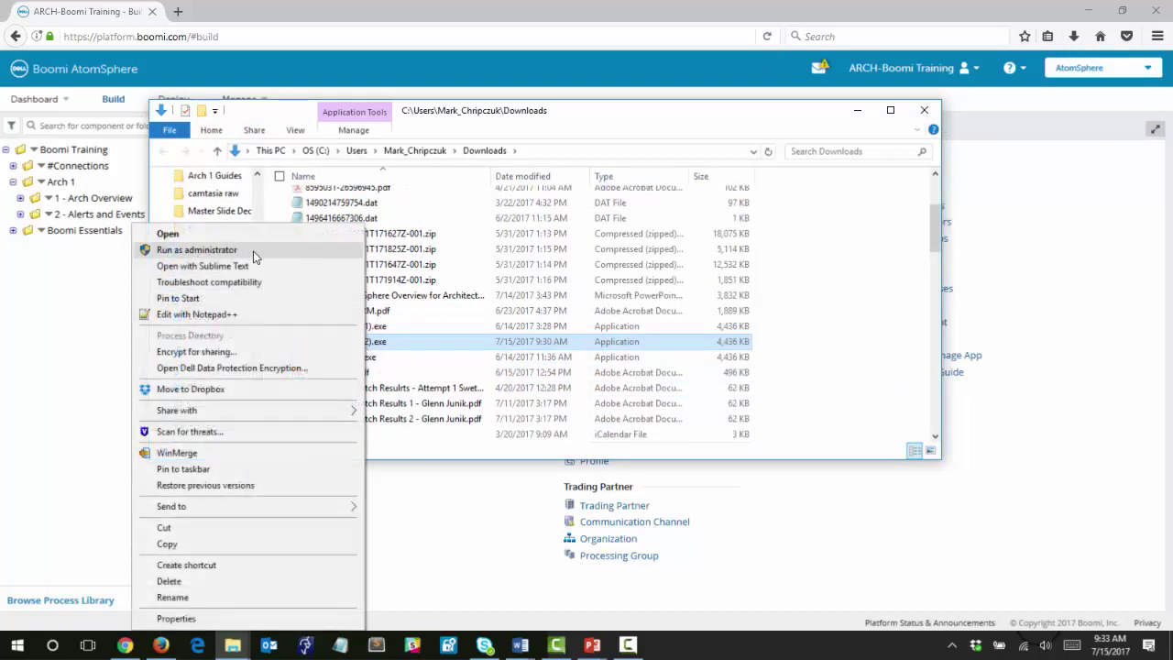
{"action": "left_click", "coordinate": [253, 251]}
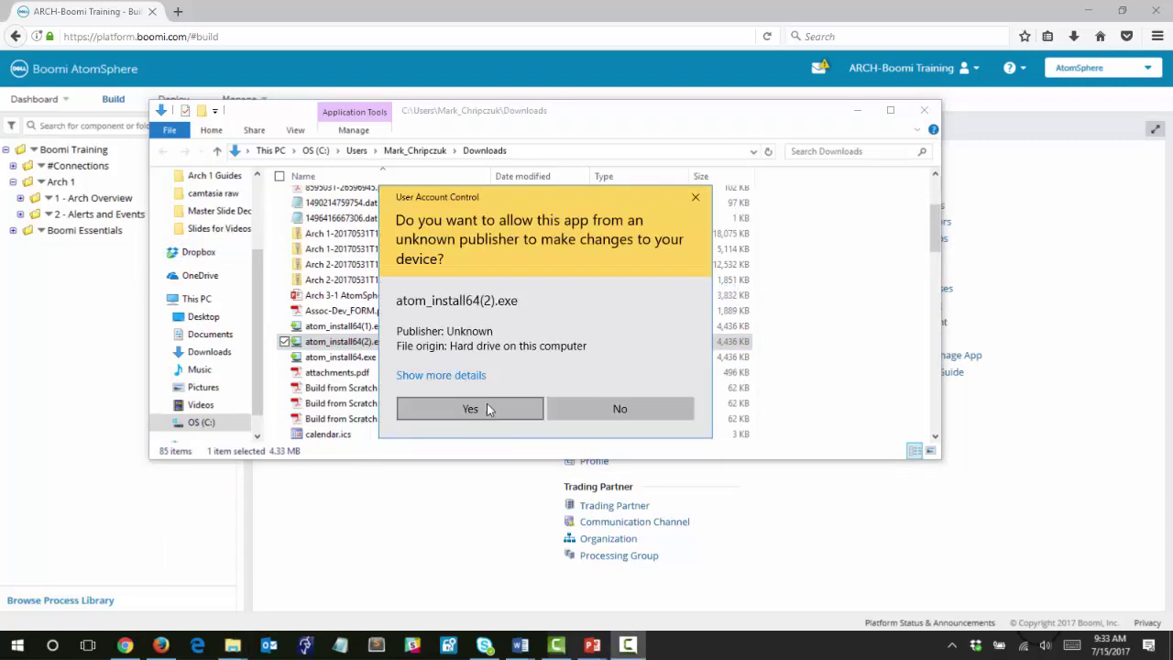
{"action": "left_click", "coordinate": [471, 410]}
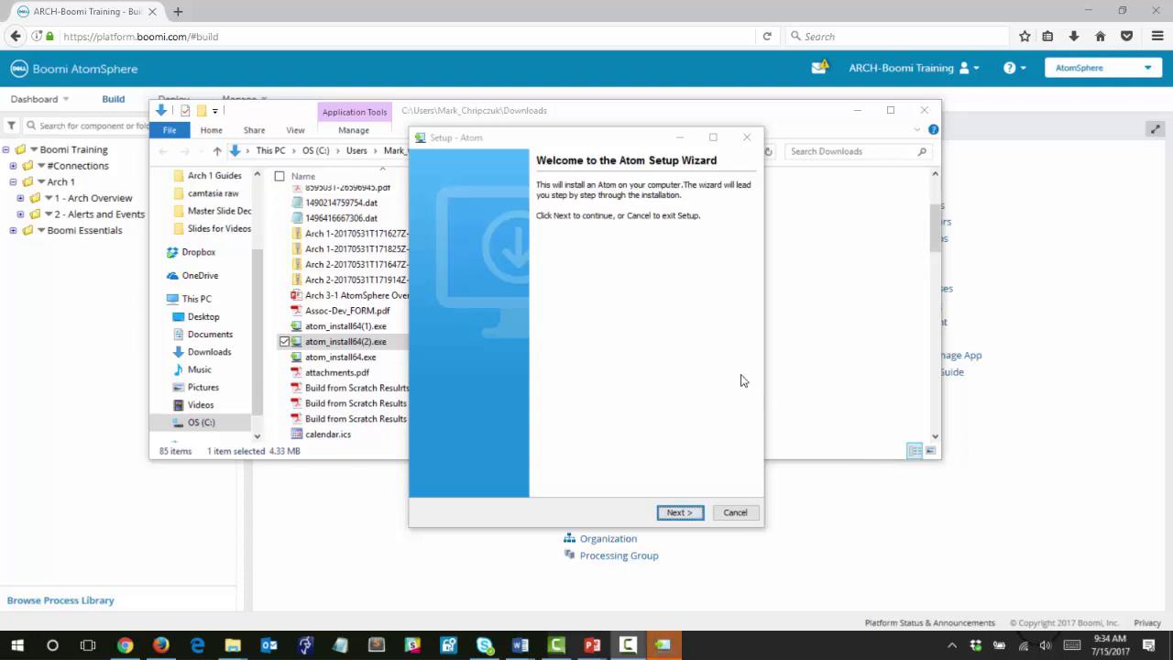
Advance to the User Information page and keep username-and-password sign-in.
{"action": "left_click", "coordinate": [680, 513]}
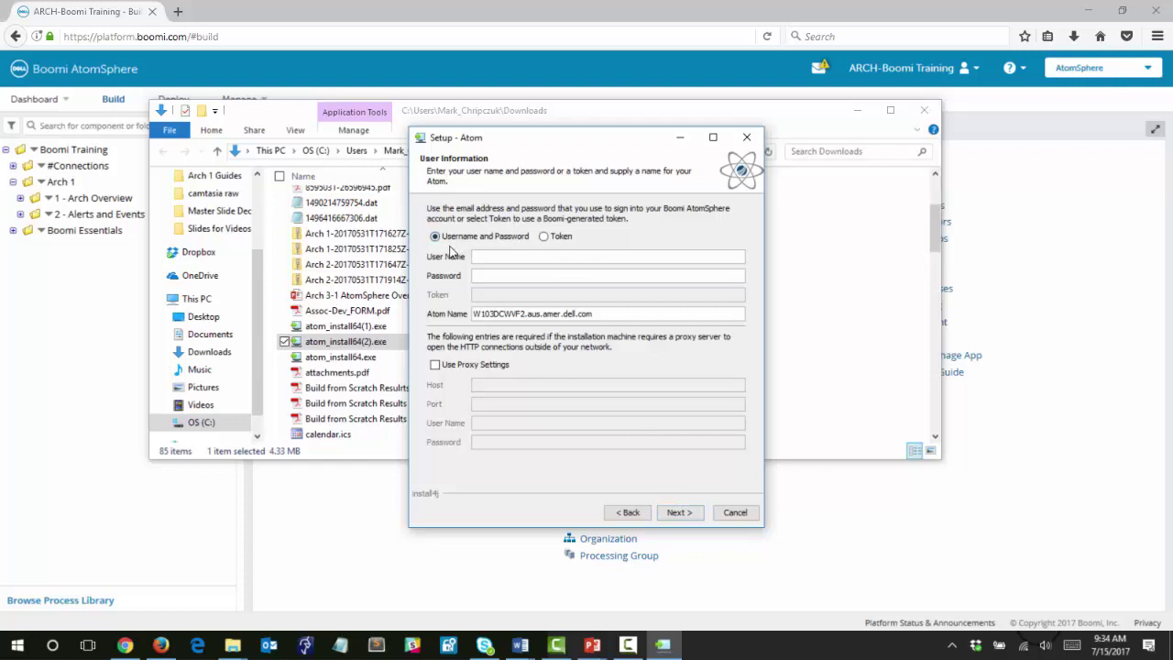
{"action": "left_click", "coordinate": [542, 237]}
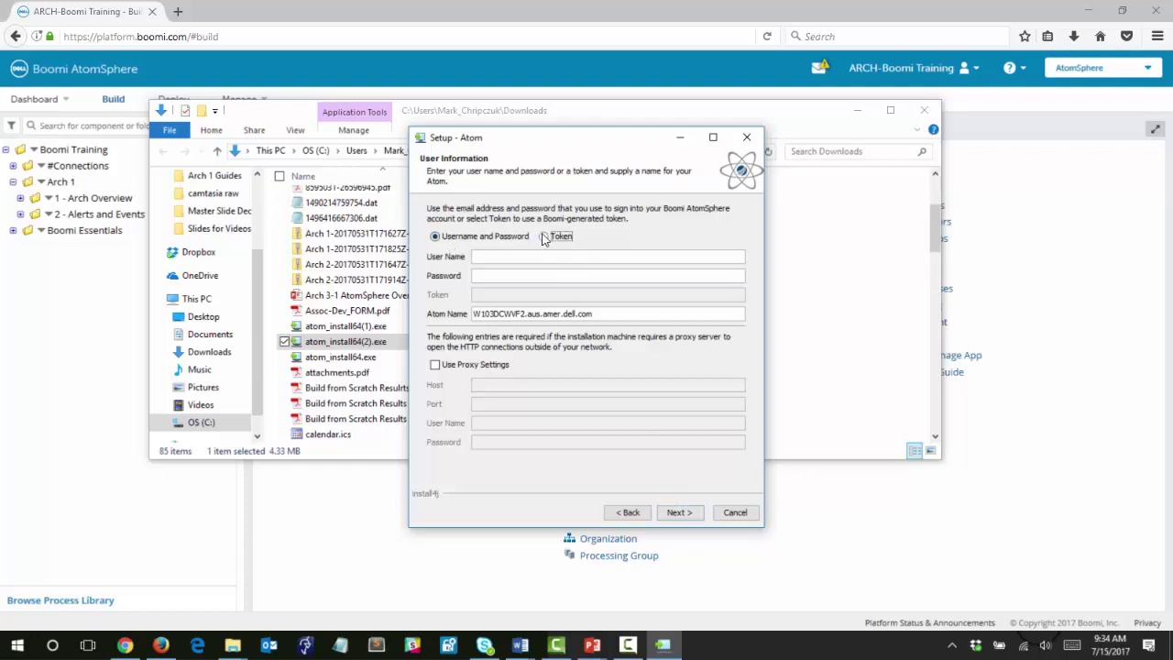
{"action": "left_click", "coordinate": [436, 237]}
Enter the account user name and password, and rename the Atom to local_atom_mxc.
{"action": "left_click", "coordinate": [489, 257]}
{"action": "key", "text": "Tab"}
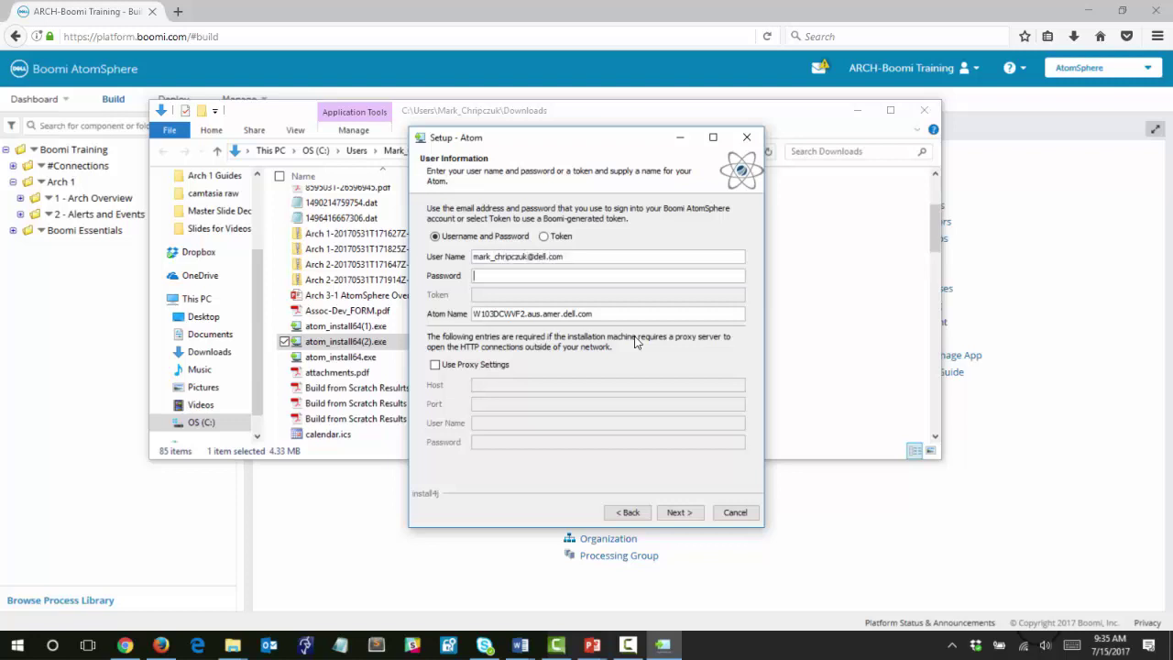
{"action": "type", "text": "••••••••••"}
{"action": "left_click_drag", "start_coordinate": [608, 317], "coordinate": [463, 309]}
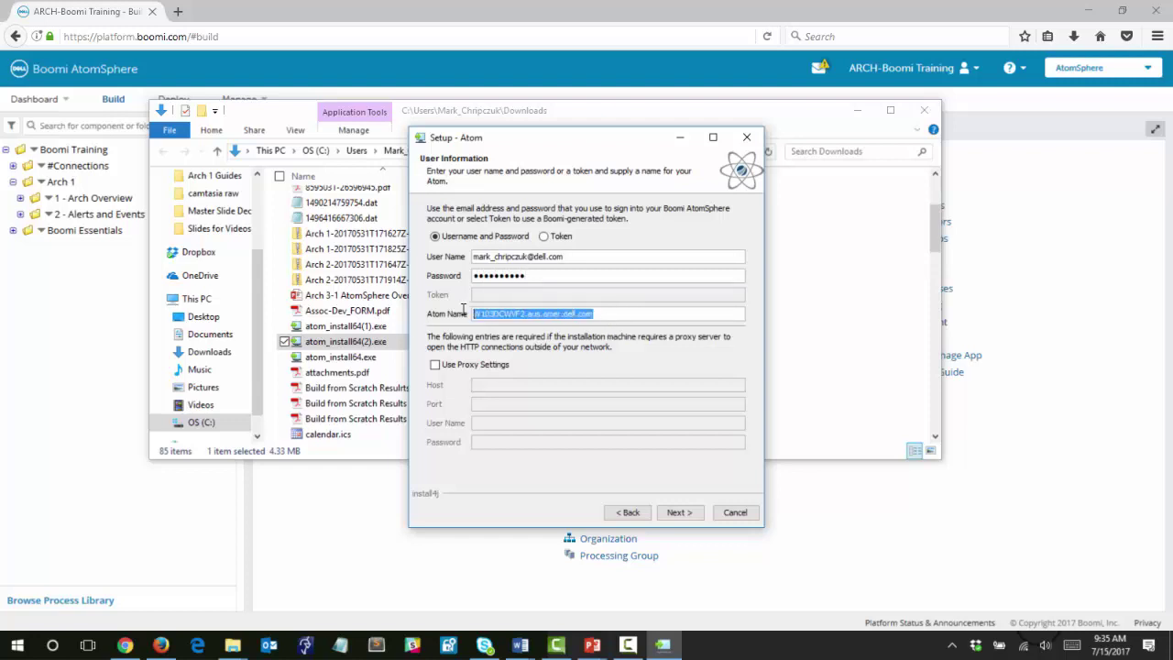
{"action": "type", "text": "local"}
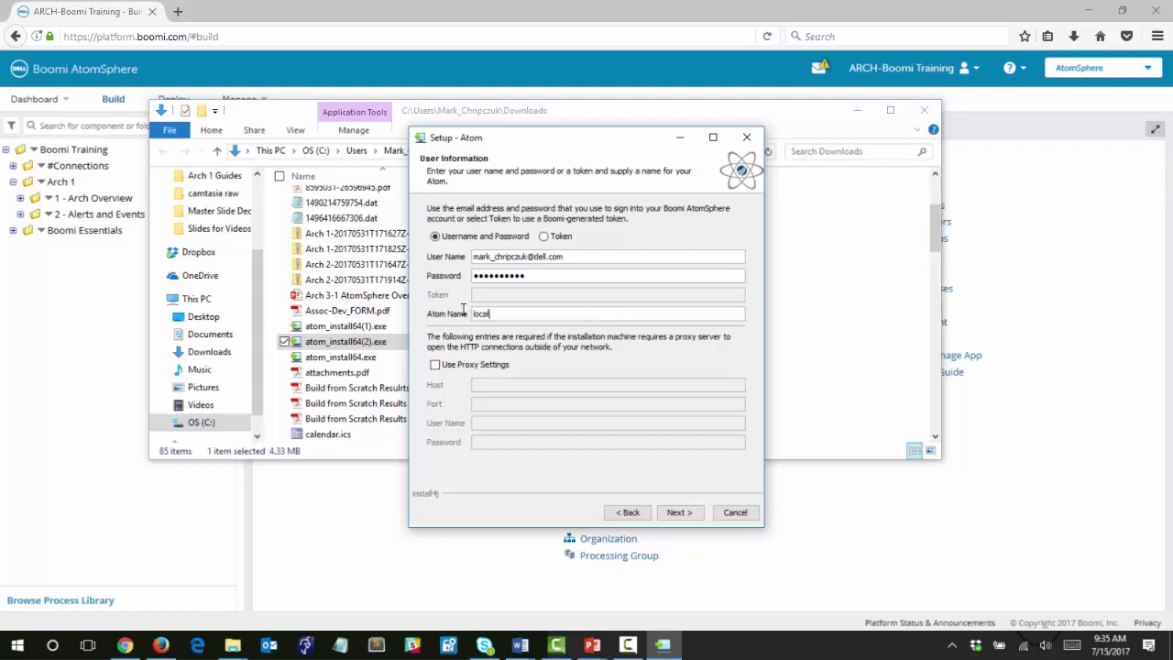
{"action": "type", "text": "_atom_mxc"}
Authenticate with Boomi and continue with the ARCH-Boomi Training account to the destination directory page.
{"action": "left_click", "coordinate": [674, 515]}
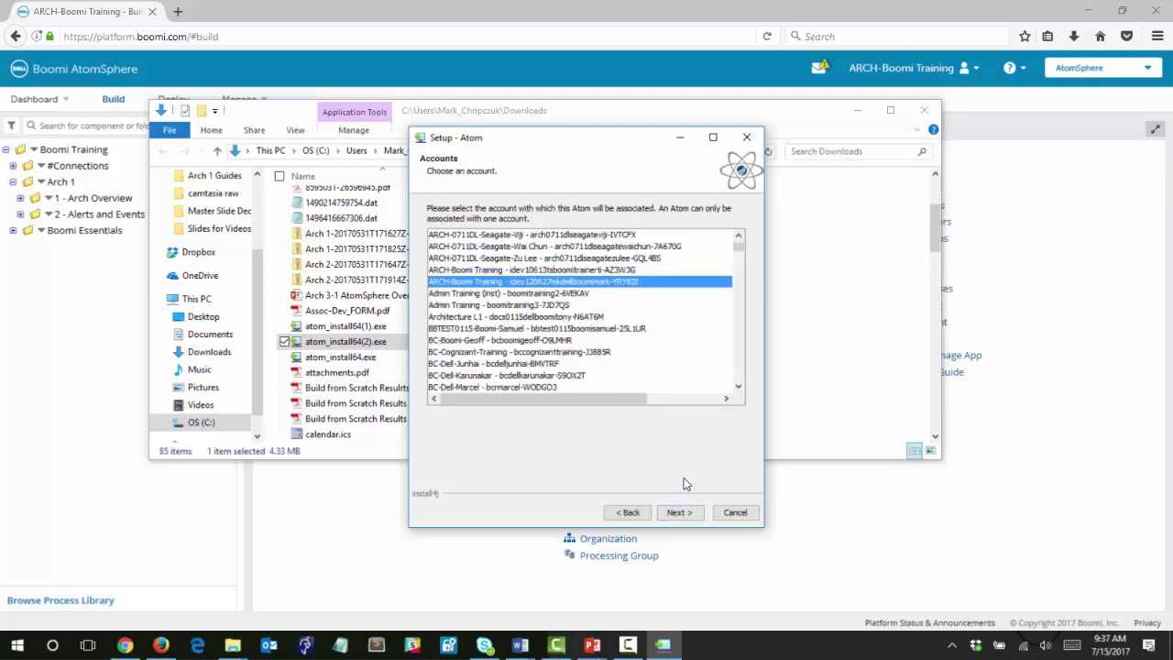
{"action": "left_click", "coordinate": [679, 512]}
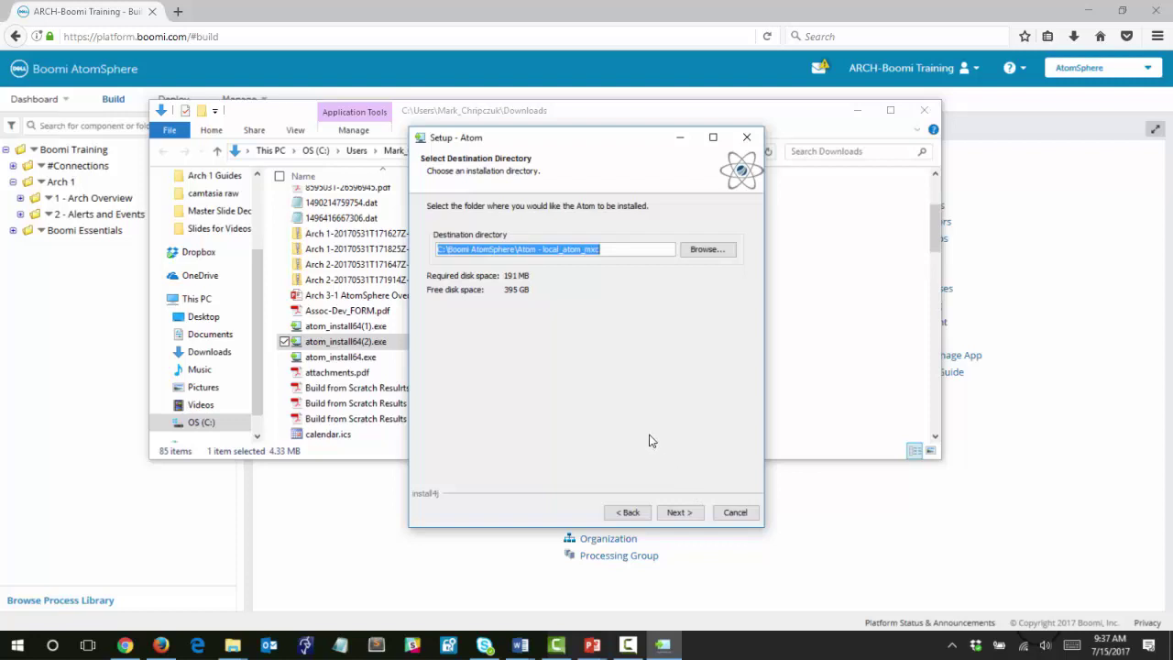
Accept the default install and Start Menu folders, install local_atom_mxc, and finish the wizard.
{"action": "left_click", "coordinate": [679, 516]}
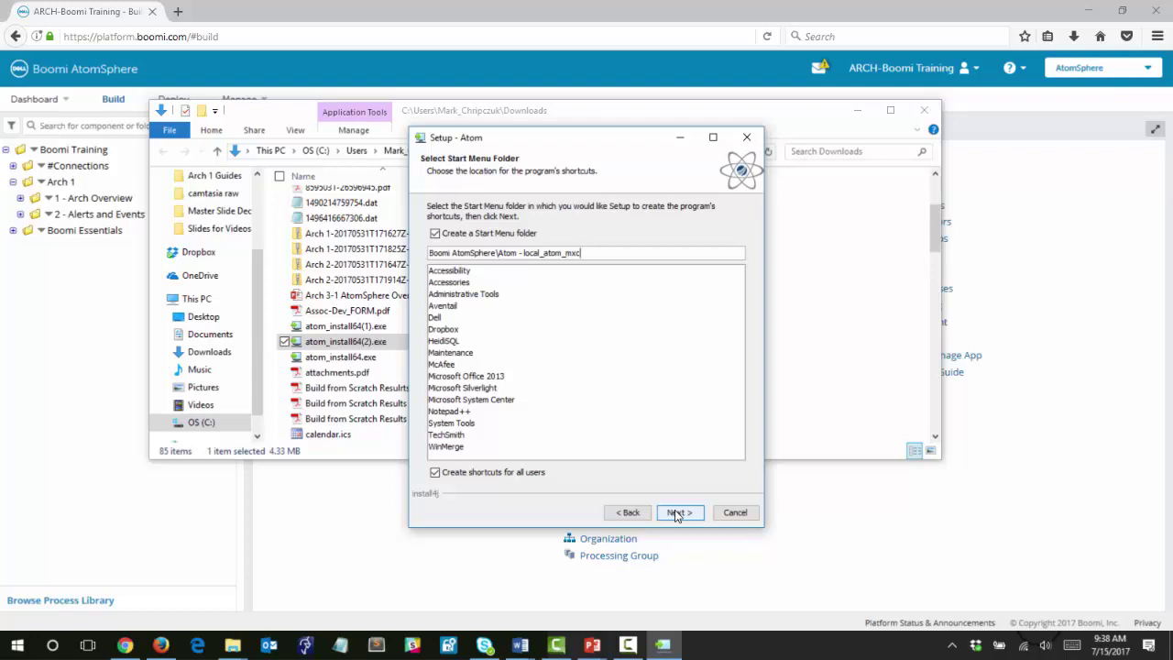
{"action": "left_click", "coordinate": [677, 513]}
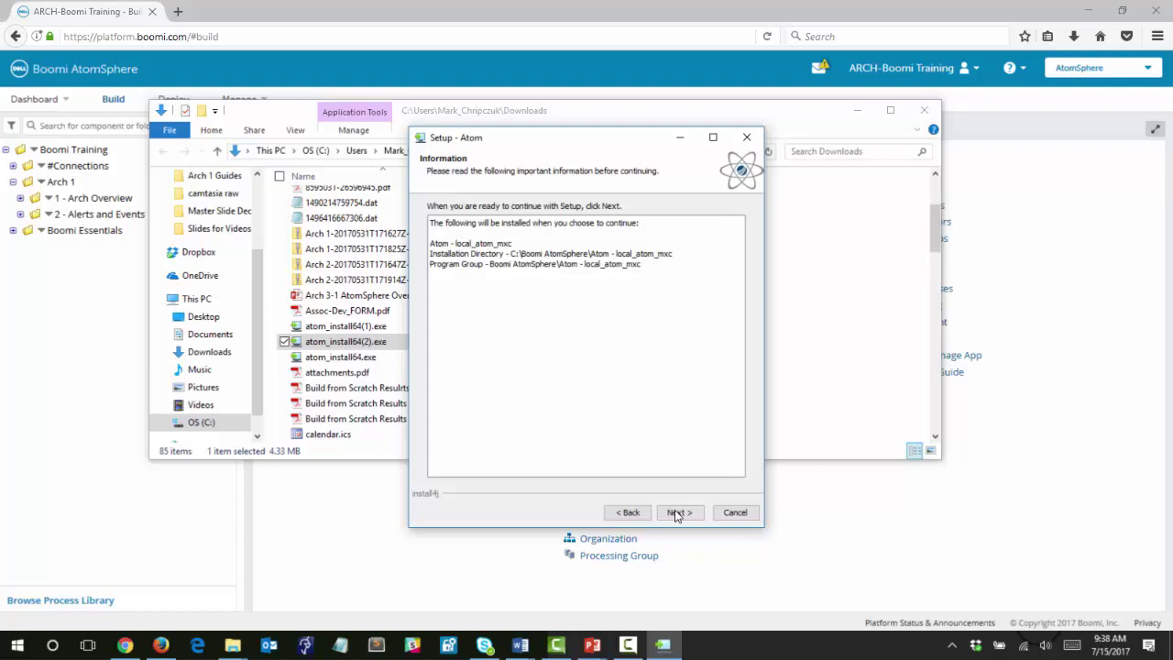
{"action": "left_click", "coordinate": [676, 514]}
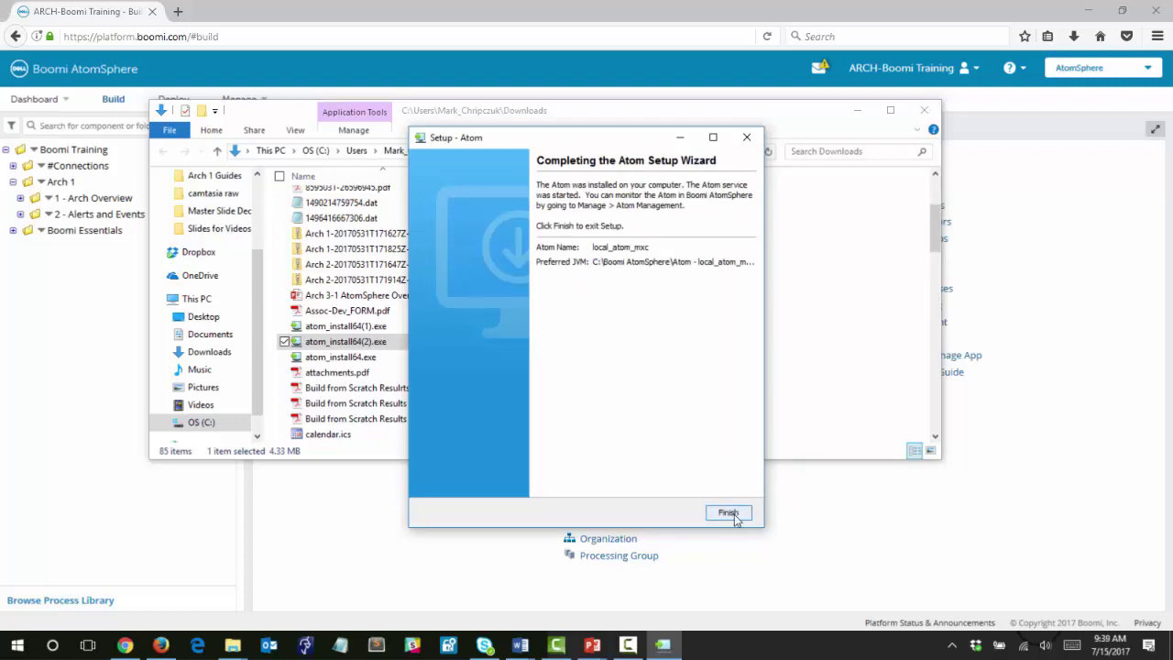
{"action": "left_click", "coordinate": [736, 512]}
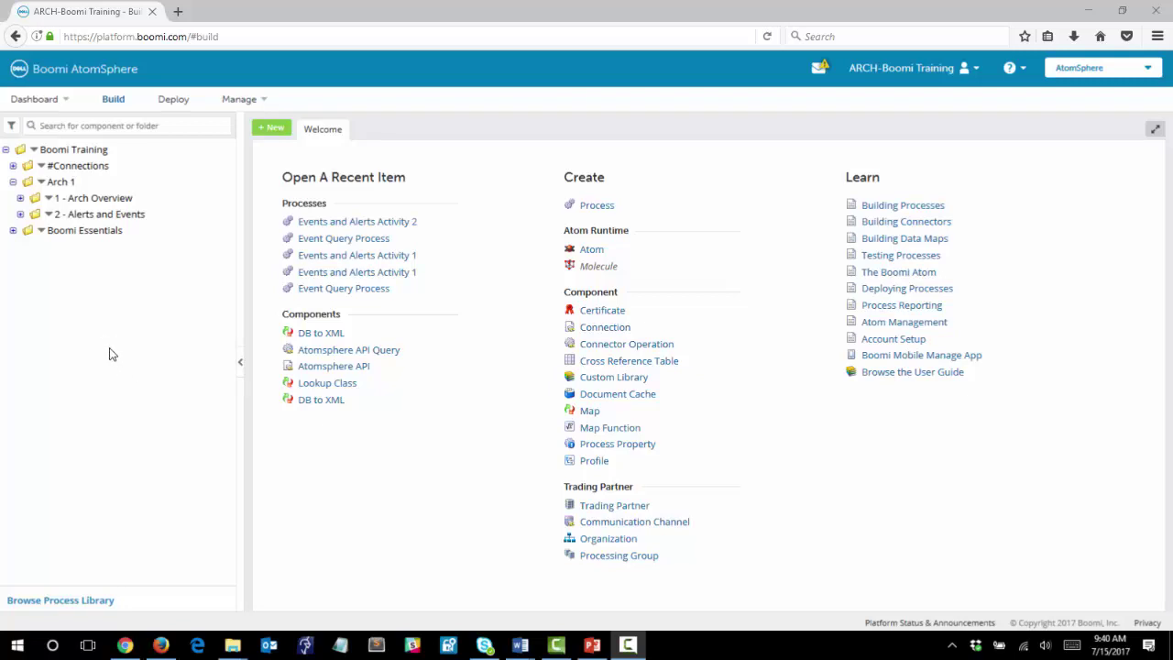
Go to Manage > Atom Management to find the unattached local_atom_mxc Atom.
{"action": "left_click", "coordinate": [238, 105]}
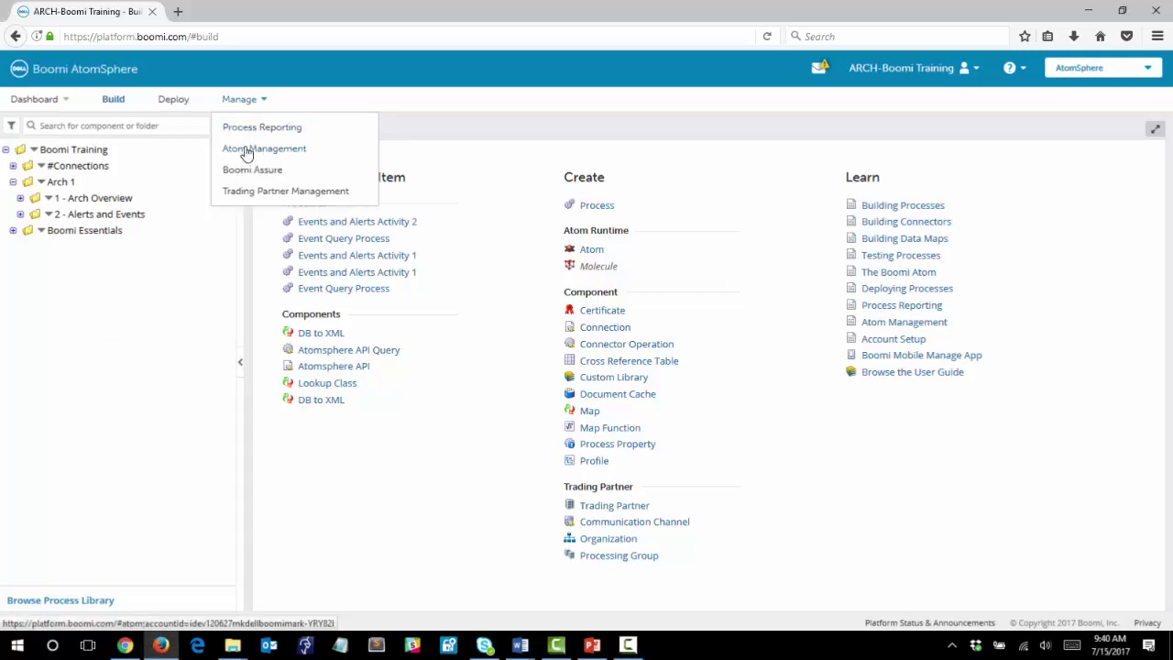
{"action": "left_click", "coordinate": [246, 150]}
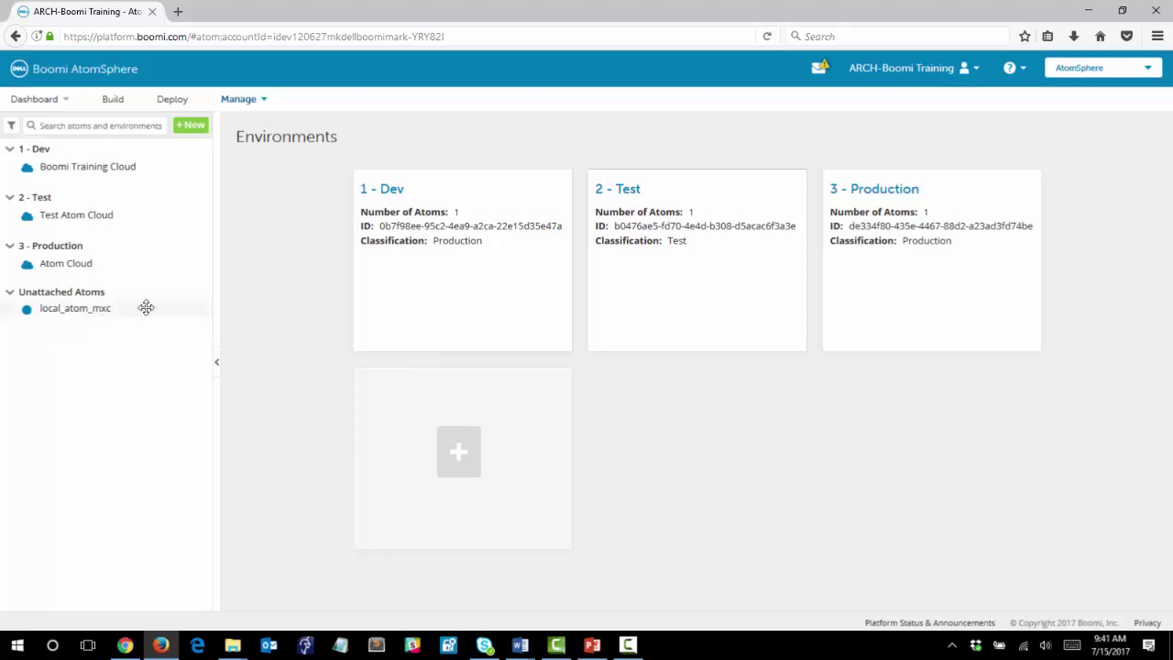
Create and save a new environment named '4 - local'.
{"action": "left_click", "coordinate": [191, 128]}
{"action": "left_click", "coordinate": [200, 173]}
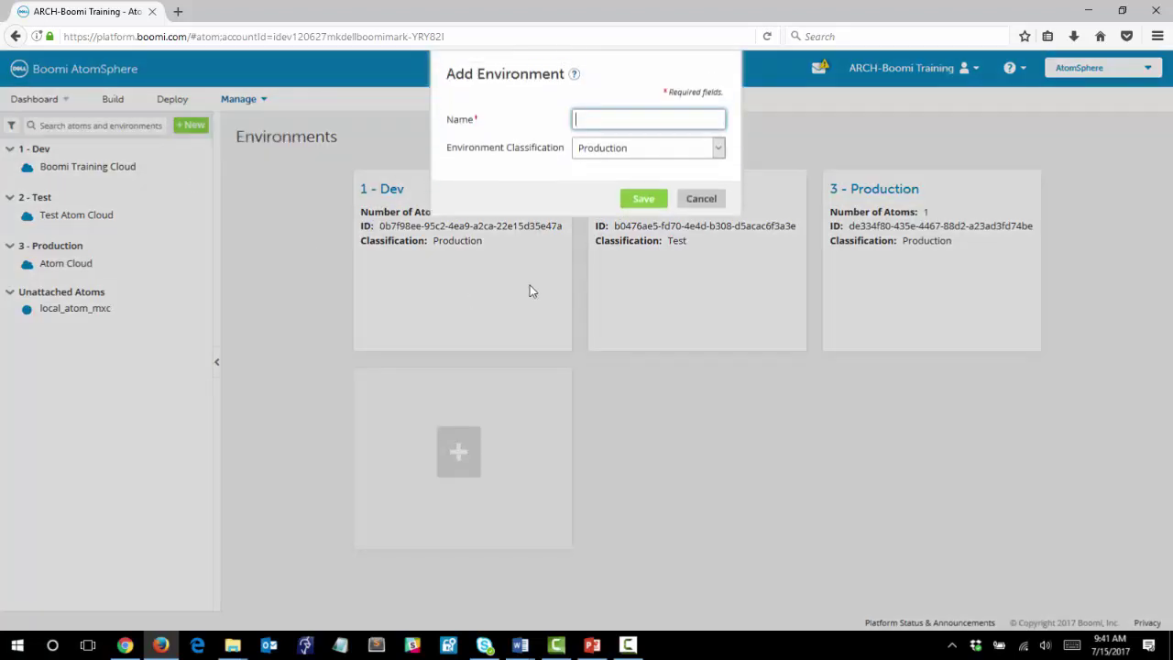
{"action": "type", "text": "4 - local"}
{"action": "left_click", "coordinate": [642, 199]}
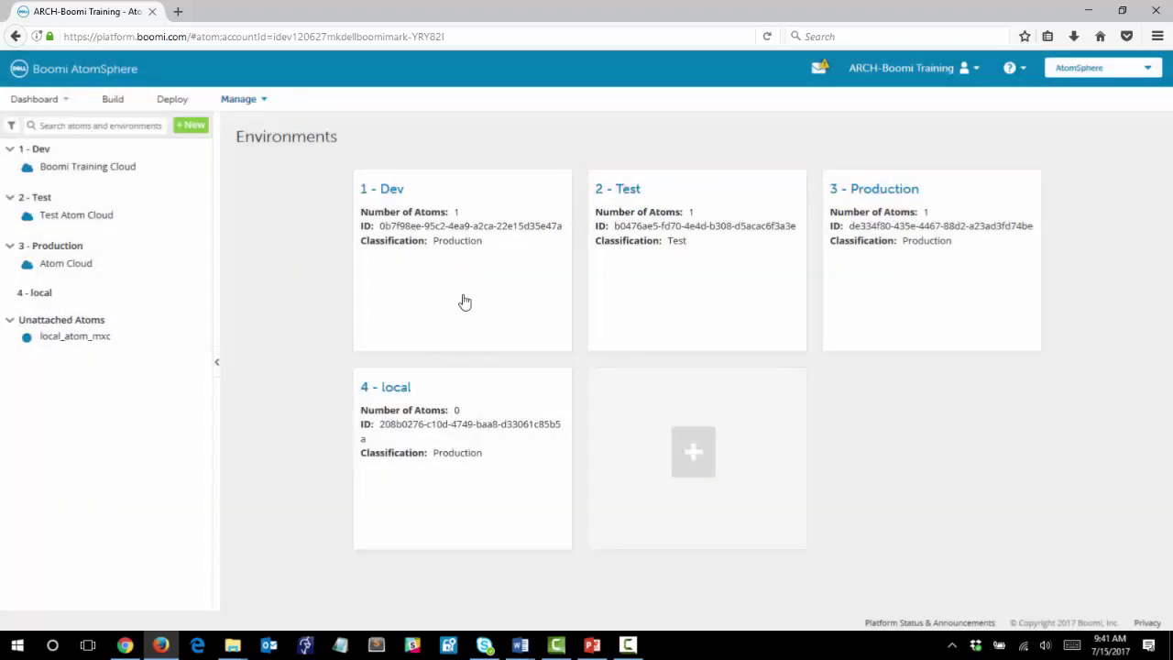
Attach local_atom_mxc to the 4 - local environment and expand it to show the Atom.
{"action": "left_click_drag", "start_coordinate": [74, 334], "coordinate": [69, 293]}
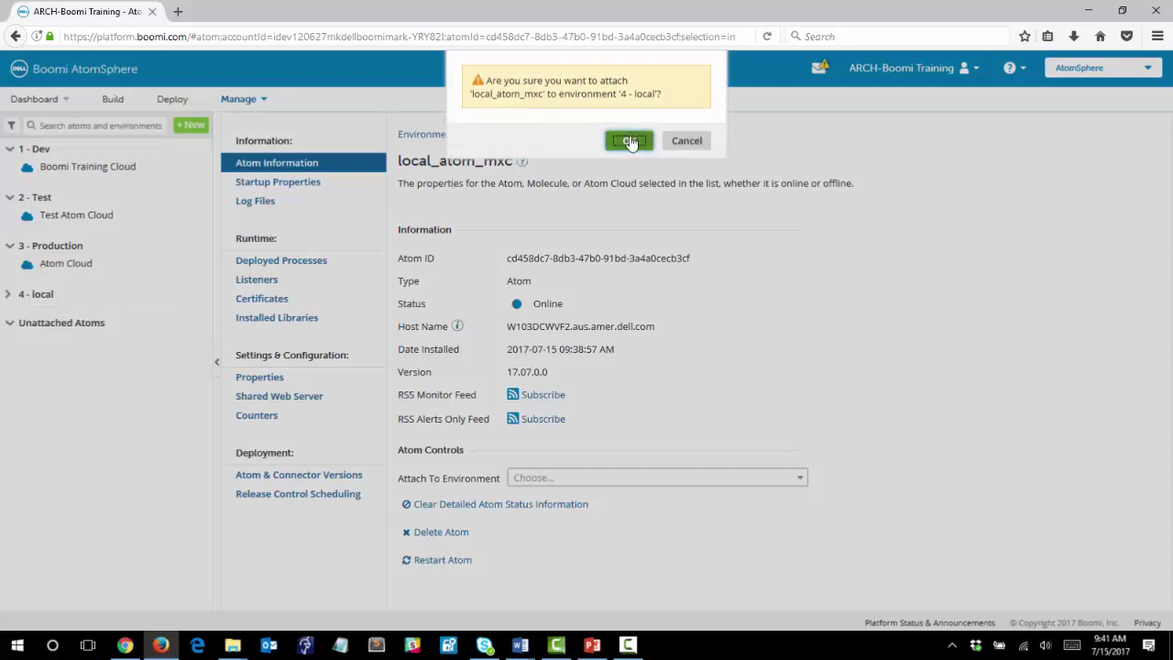
{"action": "left_click", "coordinate": [630, 142]}
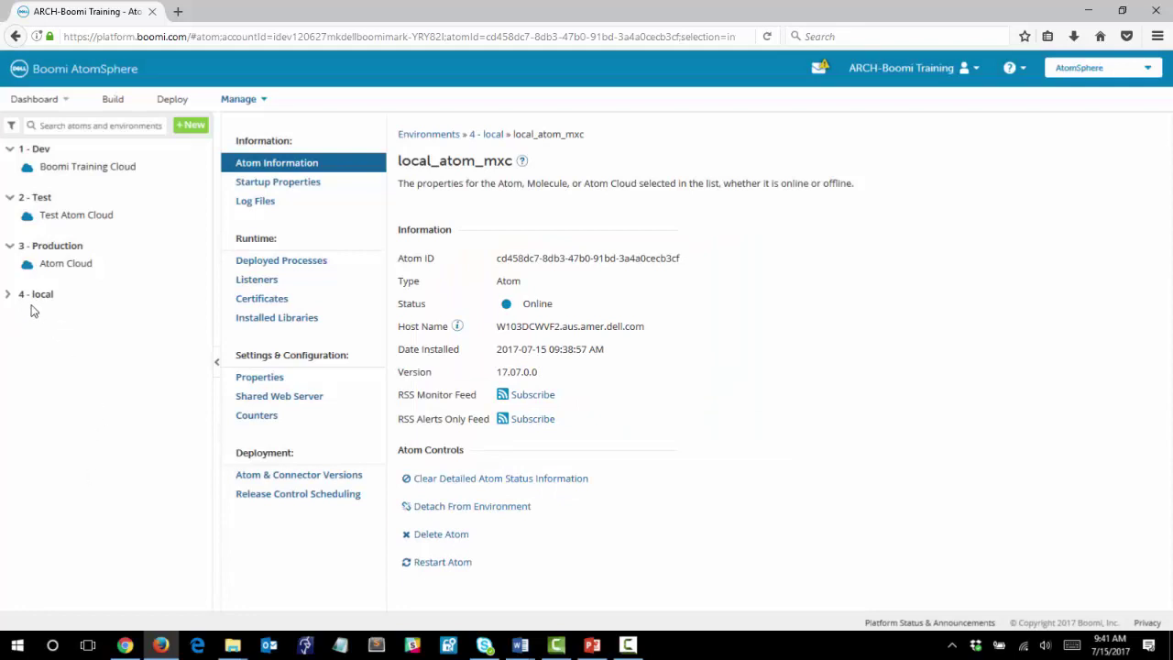
{"action": "left_click", "coordinate": [7, 295]}
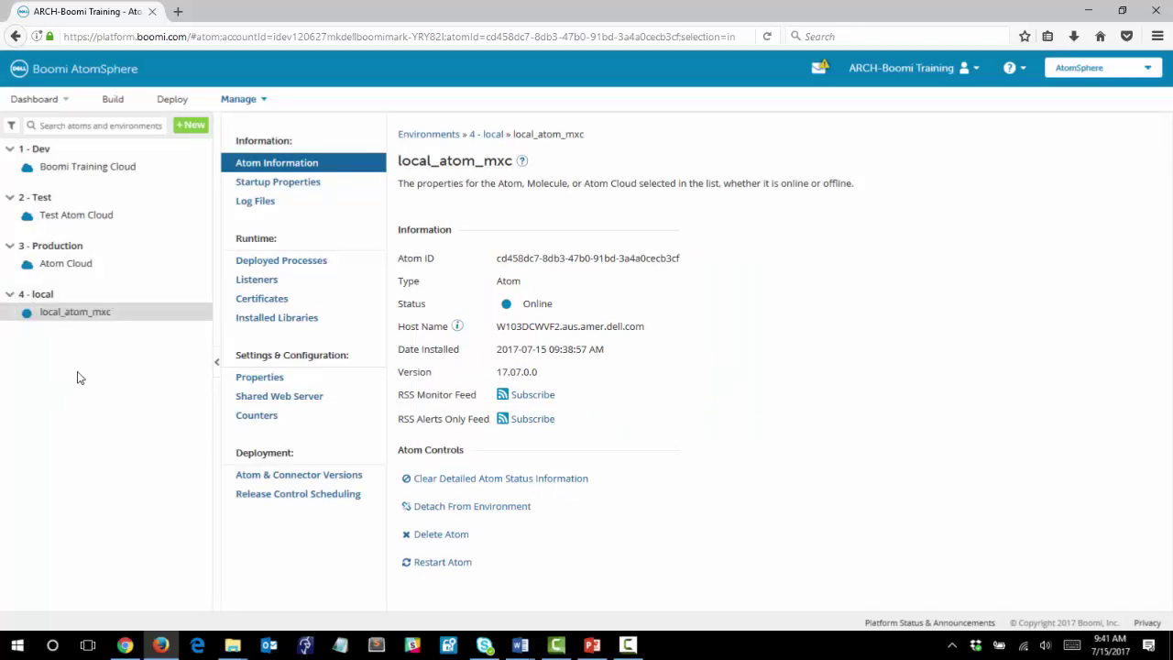